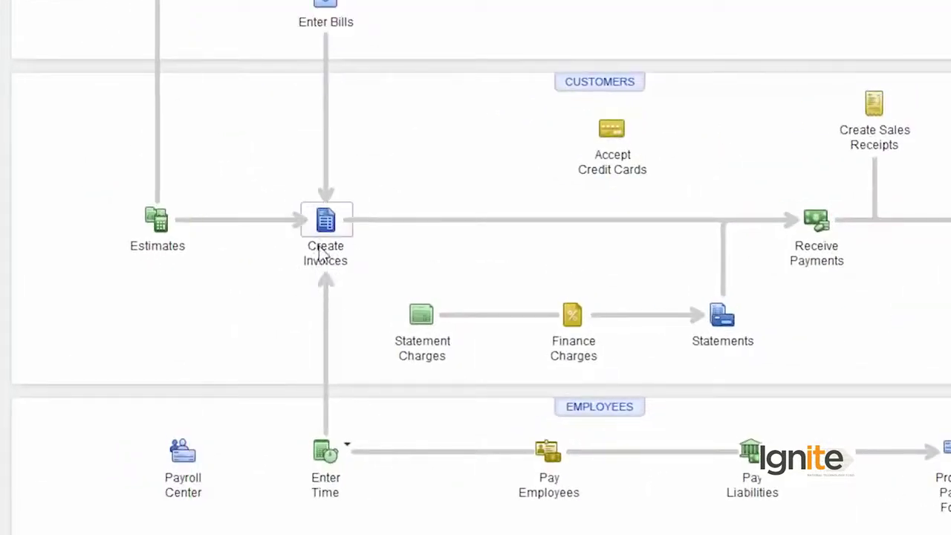
# Step: Open Create Invoices and keep the Intuit Product Invoice template selected
pyautogui.click(321, 253)
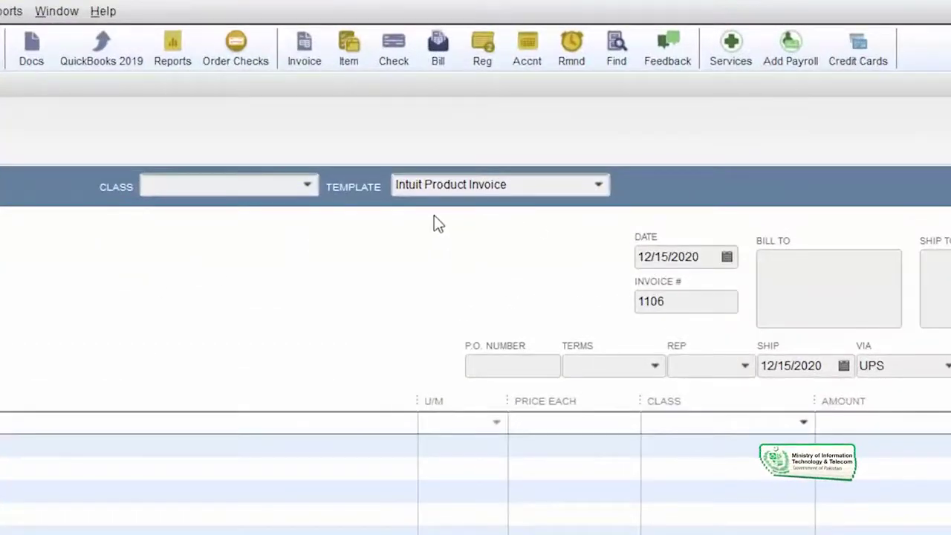
pyautogui.click(598, 185)
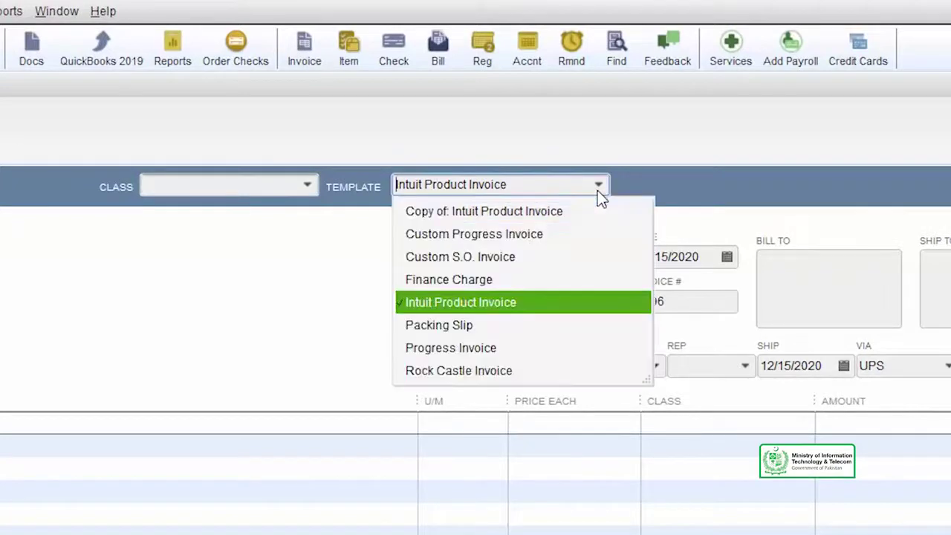
pyautogui.click(548, 303)
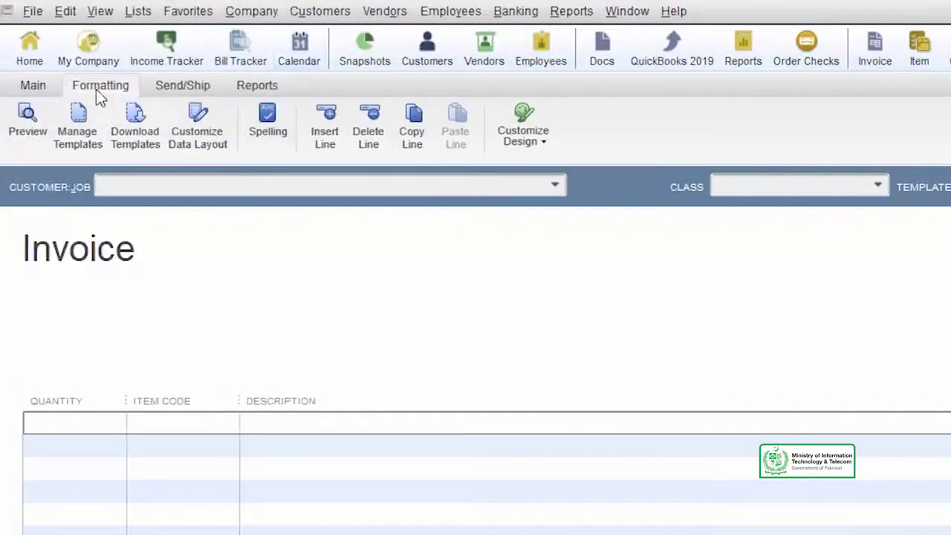
# Step: Load the earlier saved invoice with 3 Framing labor and show the Formatting options
pyautogui.click(30, 85)
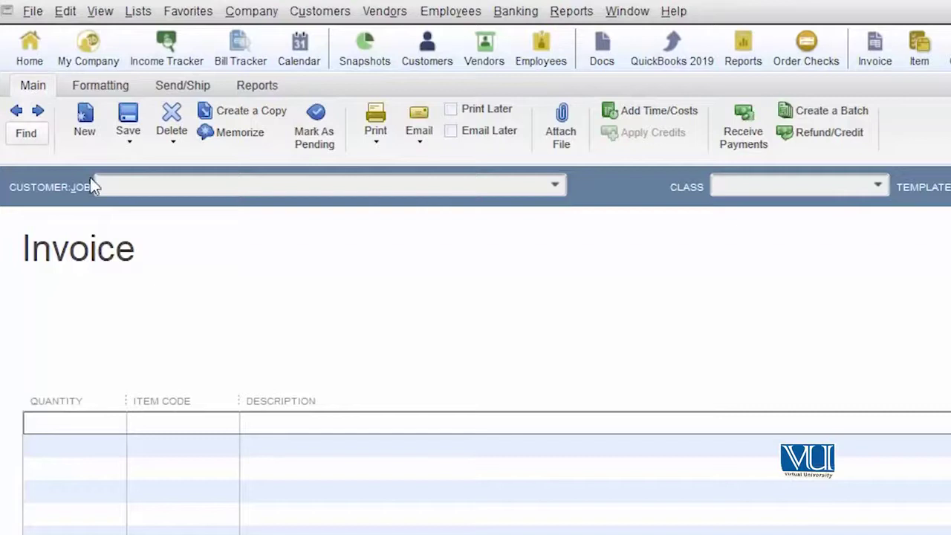
pyautogui.click(17, 113)
pyautogui.click(17, 113)
pyautogui.click(37, 113)
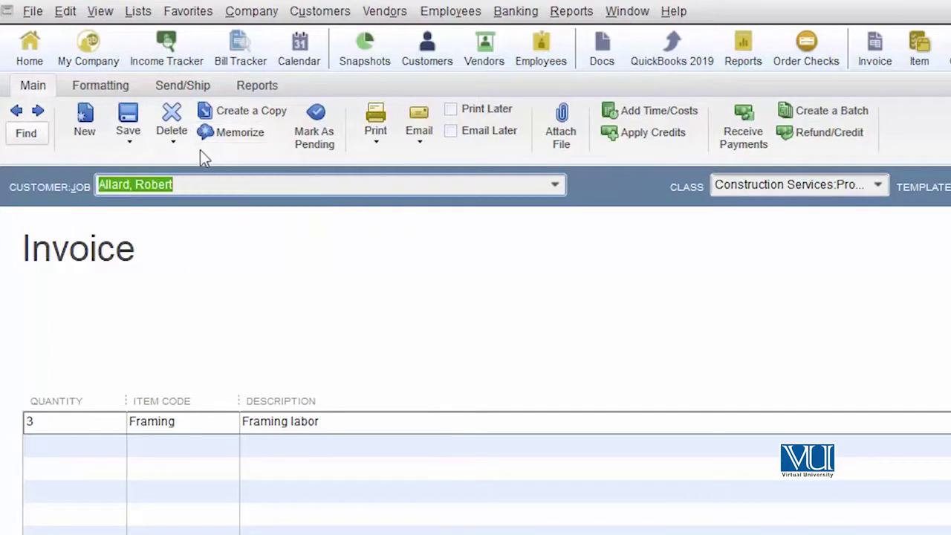
pyautogui.click(96, 84)
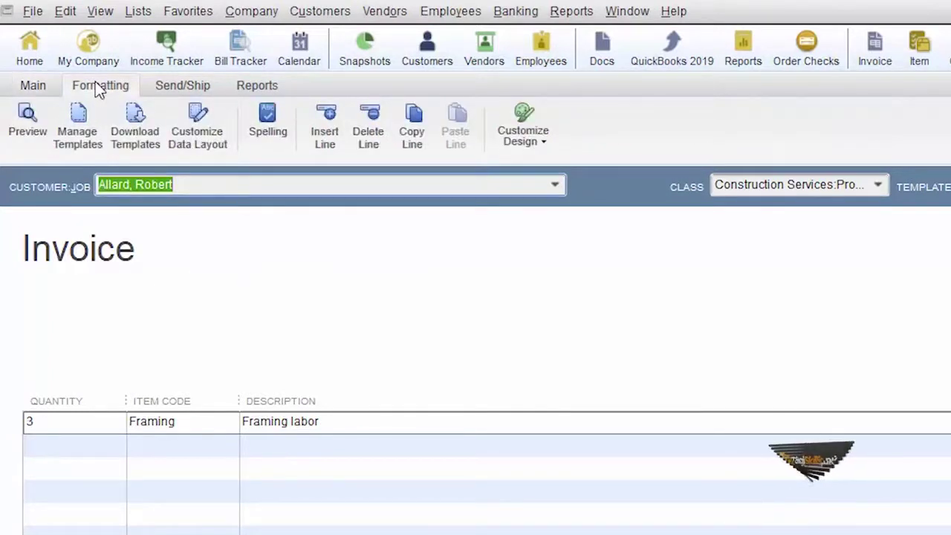
# Step: Delete the old 'Copy of: Intuit Product Invoice' template and duplicate Intuit Product Invoice
pyautogui.click(78, 138)
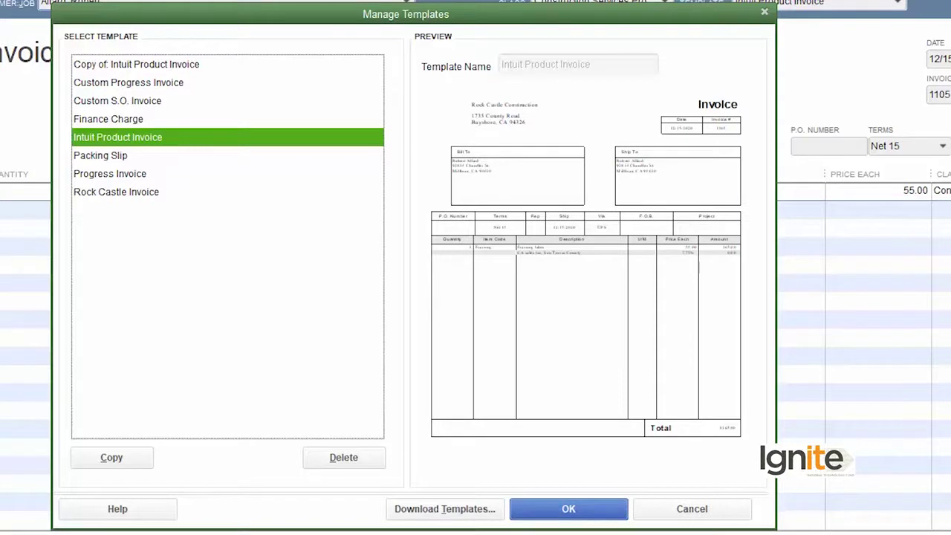
pyautogui.click(230, 66)
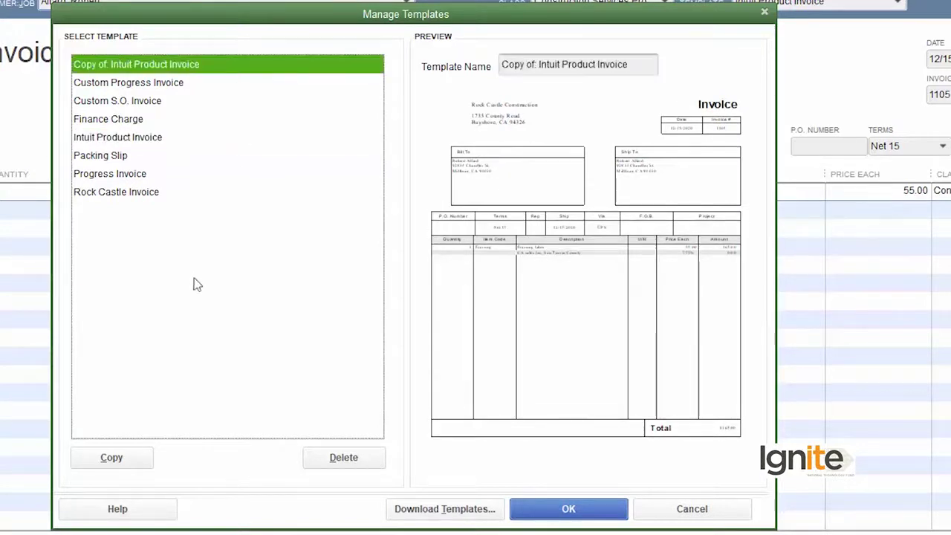
pyautogui.click(328, 462)
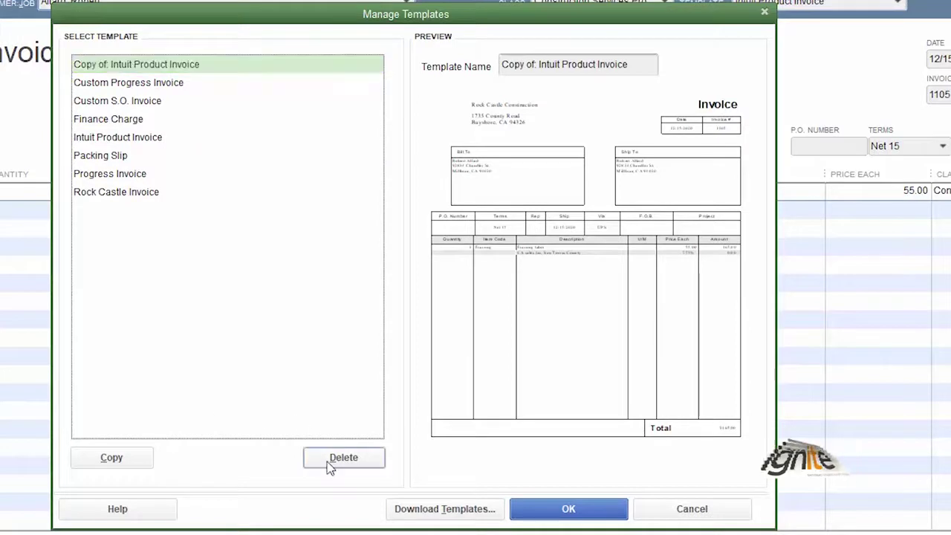
pyautogui.click(685, 92)
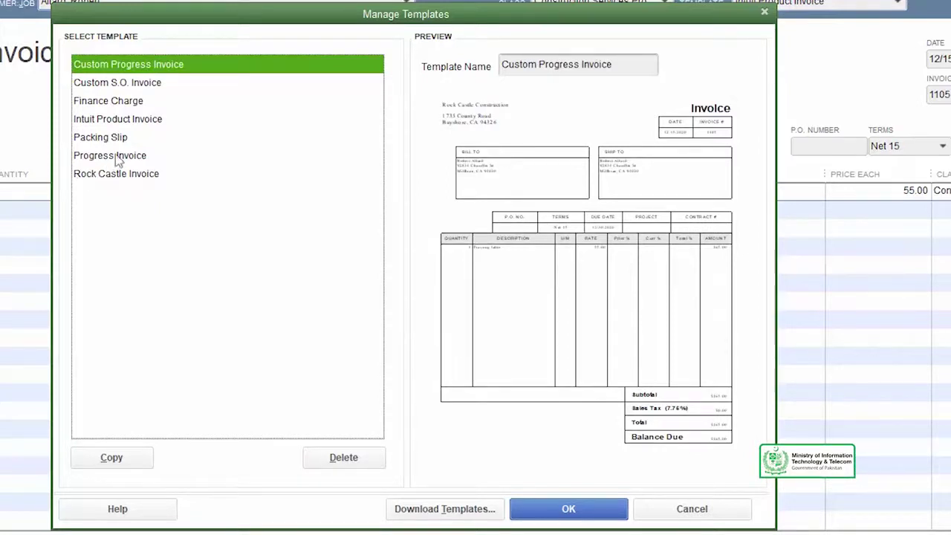
pyautogui.click(131, 125)
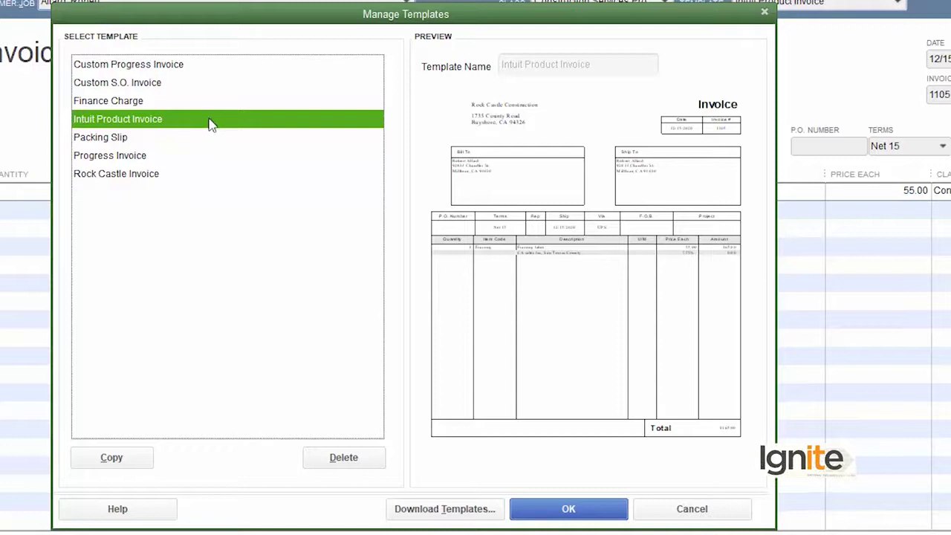
pyautogui.click(112, 458)
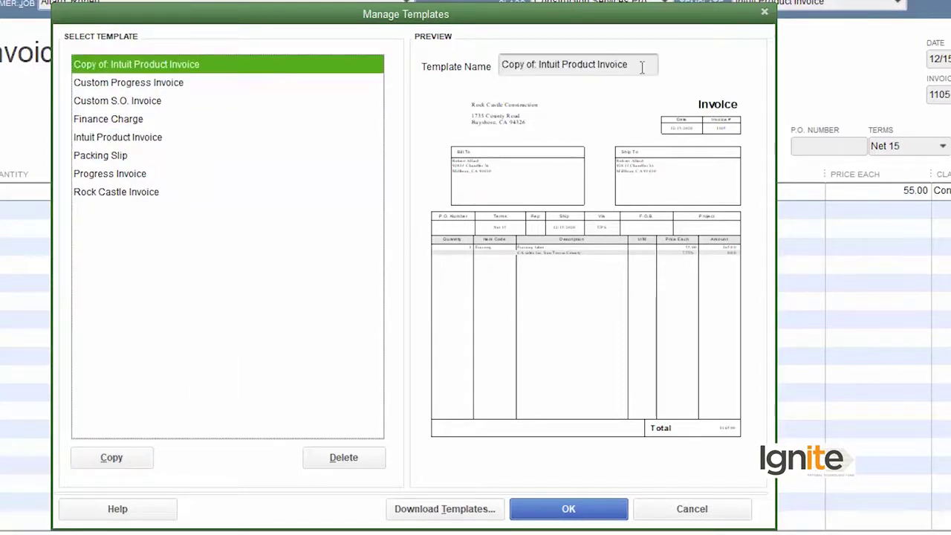
# Step: Name the duplicated template 'XYZ Construct. Product Invoice' and start Basic Customization
pyautogui.moveTo(644, 67); pyautogui.dragTo(459, 58)
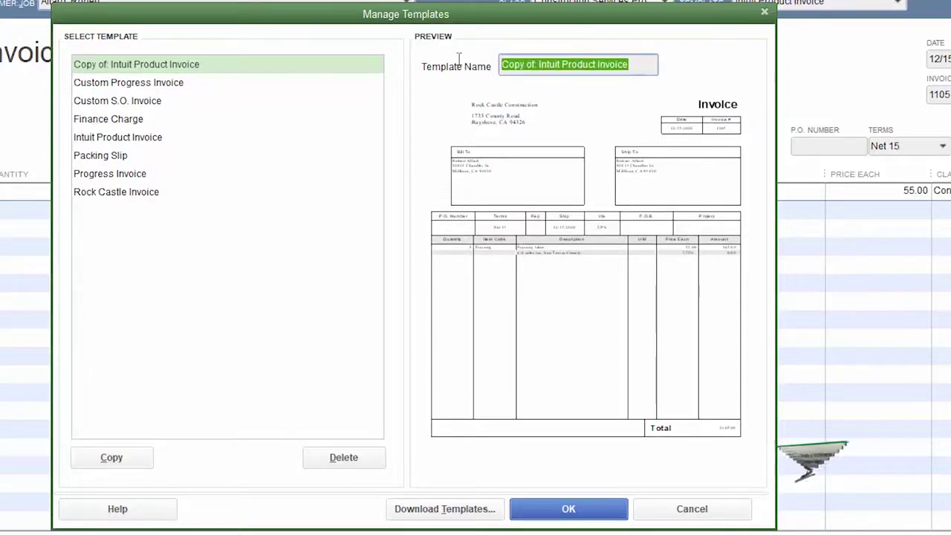
pyautogui.write('XYZ Construct. Product Invoice')
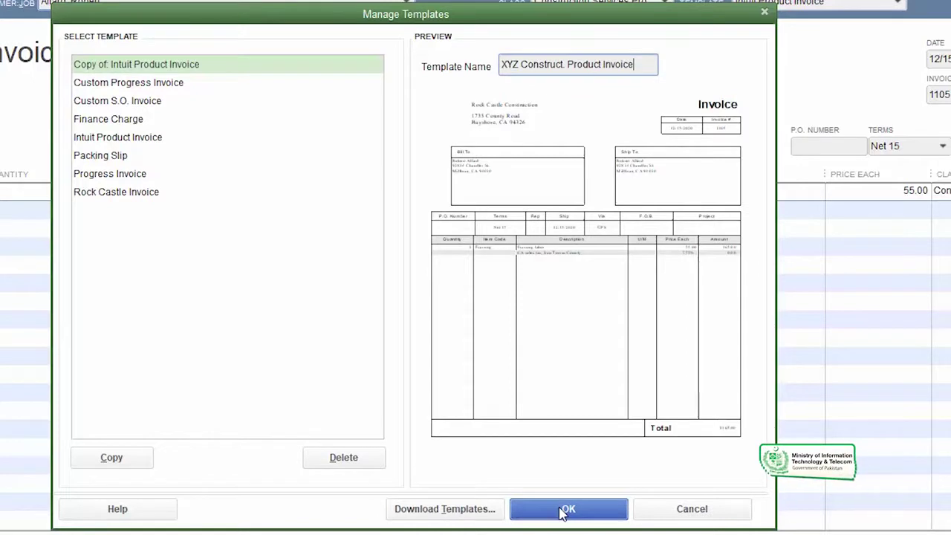
pyautogui.click(562, 512)
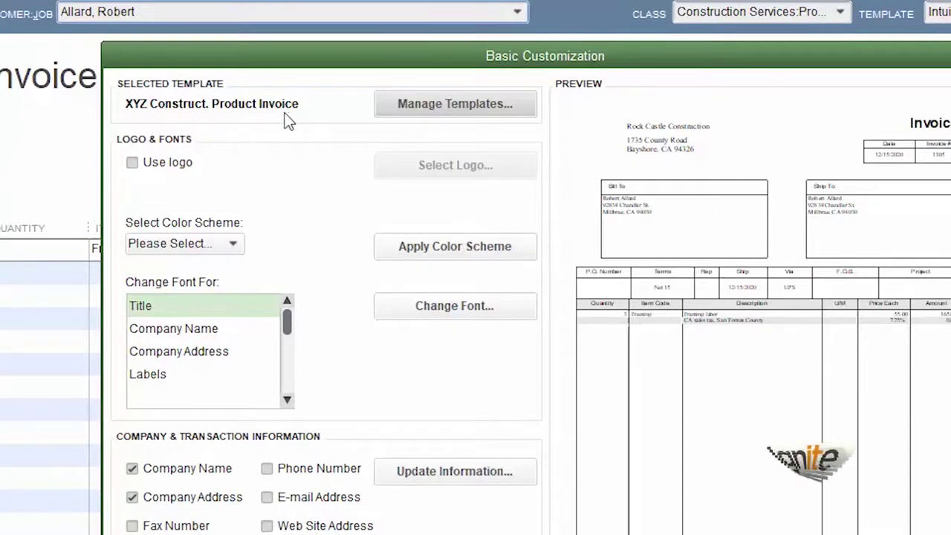
# Step: Enable a logo and use VU_Logo from the Pictures folder as the template logo
pyautogui.click(132, 162)
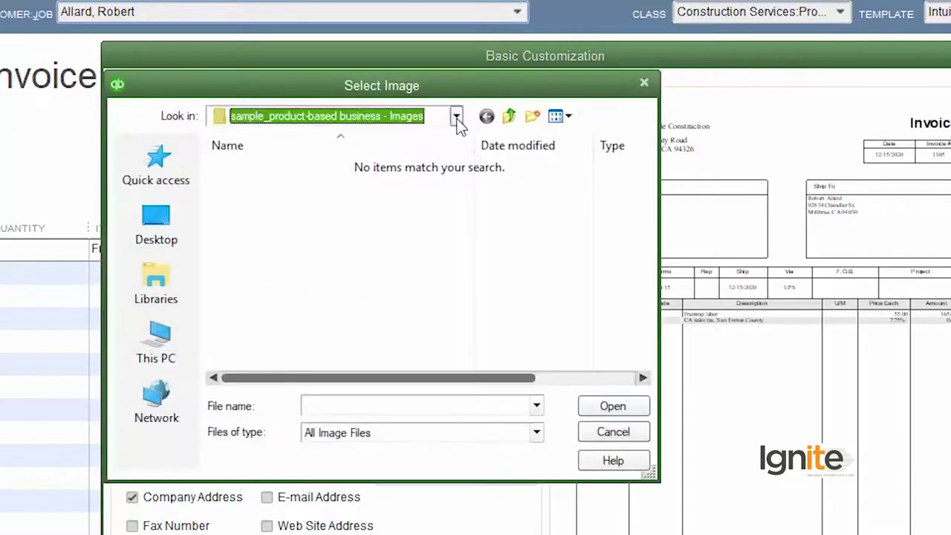
pyautogui.click(456, 116)
pyautogui.click(267, 342)
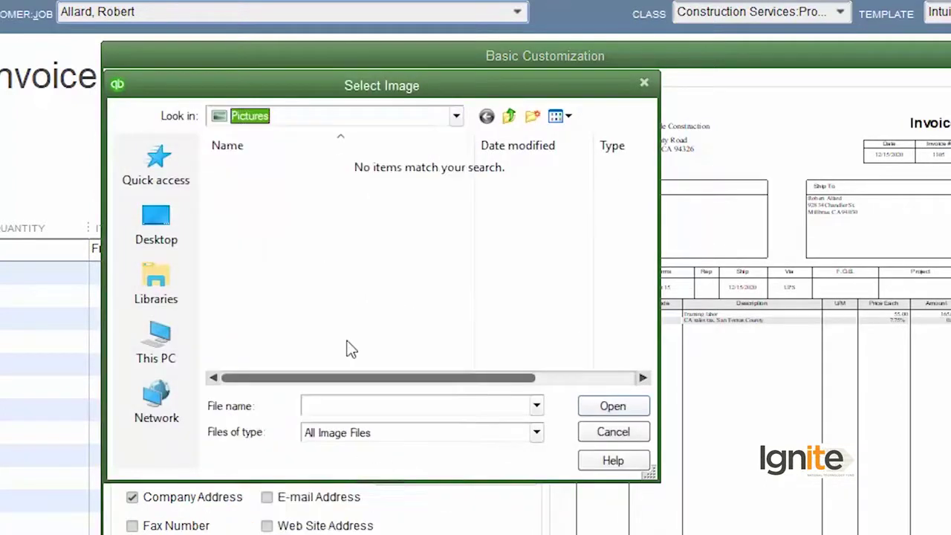
pyautogui.click(477, 197)
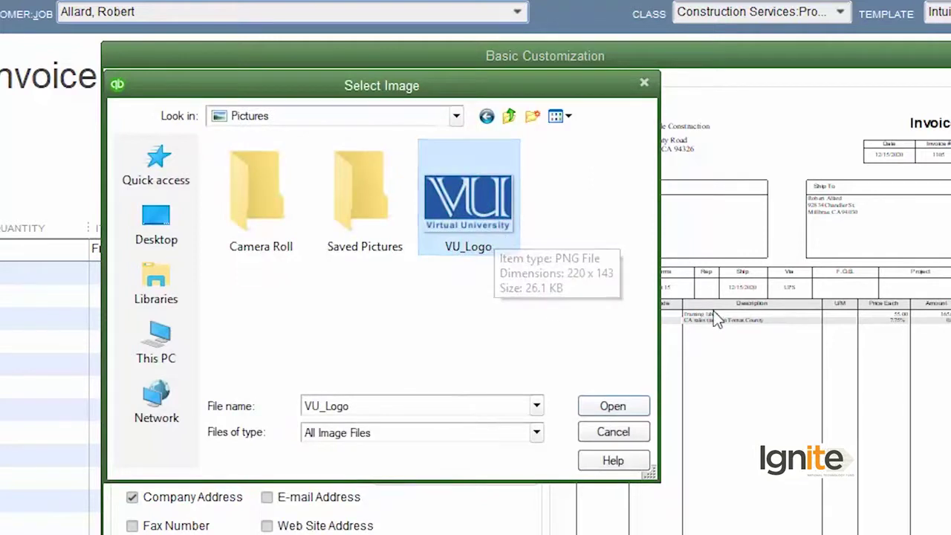
pyautogui.click(613, 409)
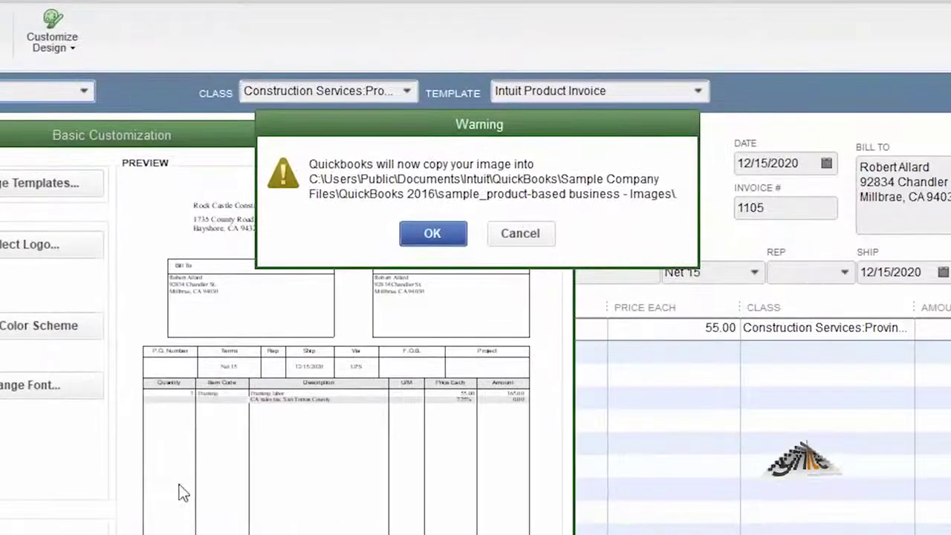
pyautogui.click(830, 160)
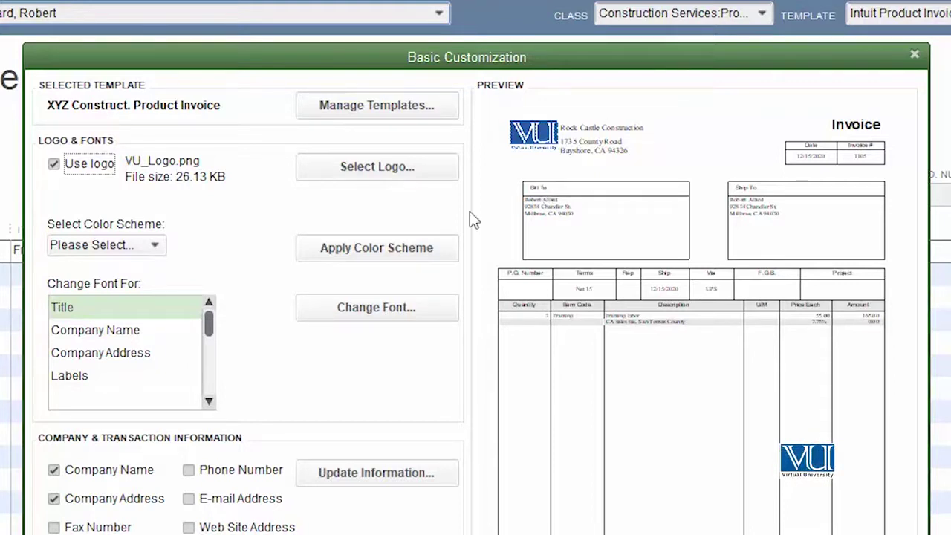
pyautogui.click(153, 245)
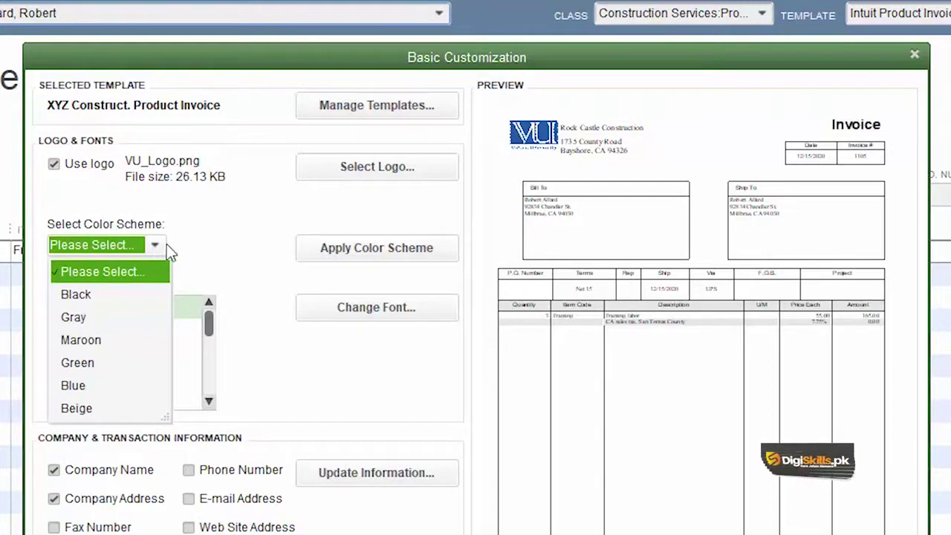
pyautogui.click(239, 245)
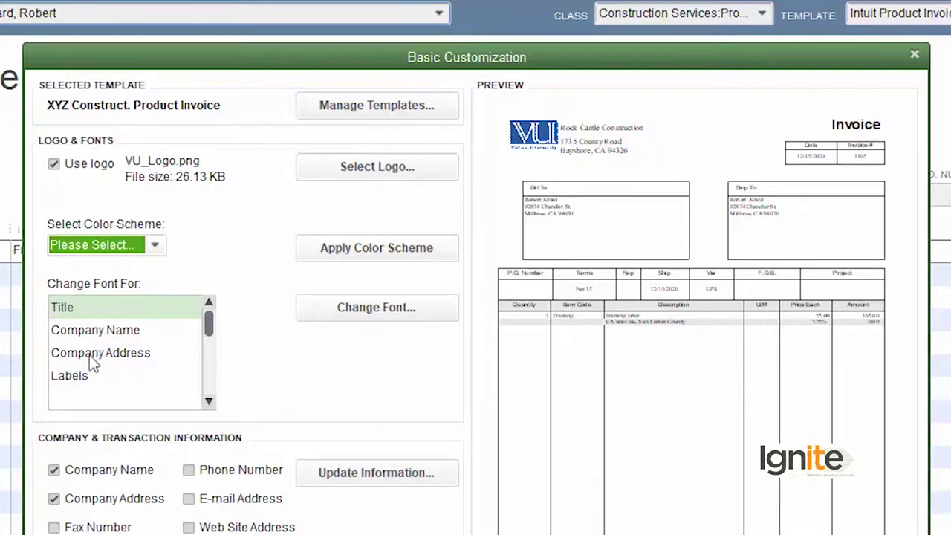
pyautogui.click(111, 334)
pyautogui.click(115, 354)
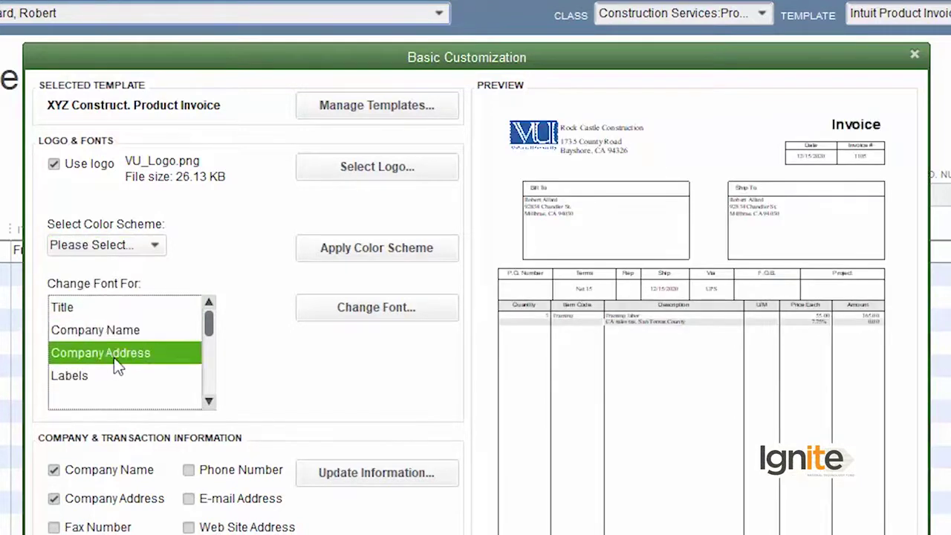
pyautogui.click(77, 379)
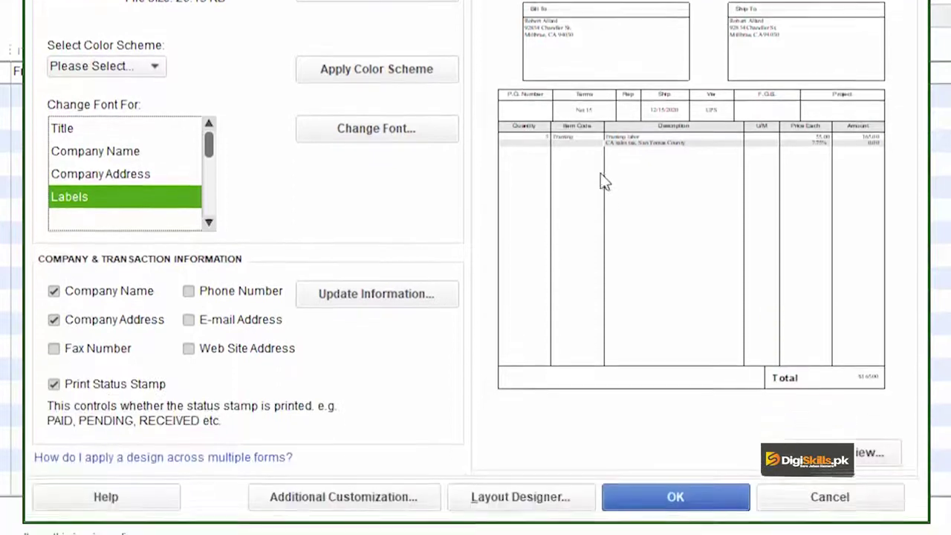
# Step: Launch the Layout Designer from Basic Customization
pyautogui.click(520, 497)
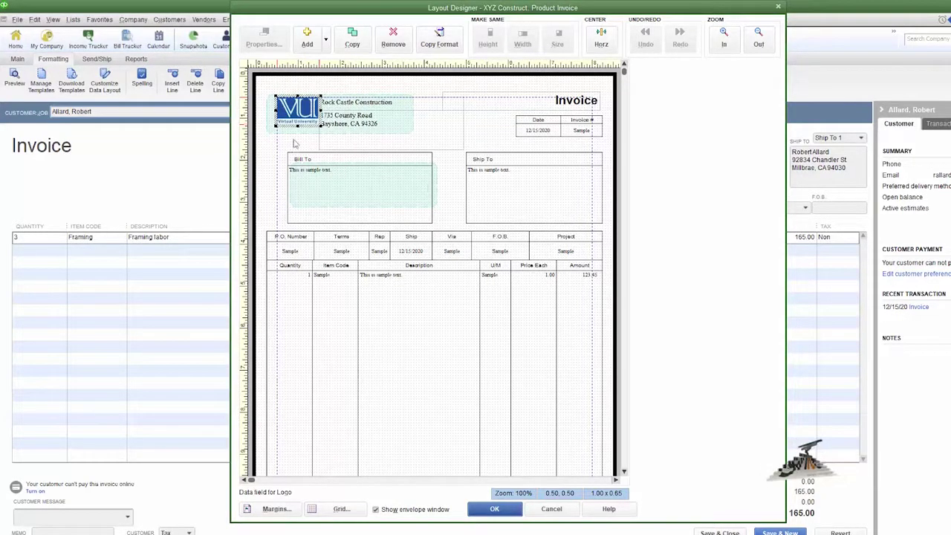
# Step: Inspect the logo, company address, Date and Invoice # fields in the header
pyautogui.moveTo(297, 110)
pyautogui.mouseDown()
pyautogui.moveTo(336, 113)
pyautogui.moveTo(316, 126)
pyautogui.moveTo(298, 113)
pyautogui.mouseUp()
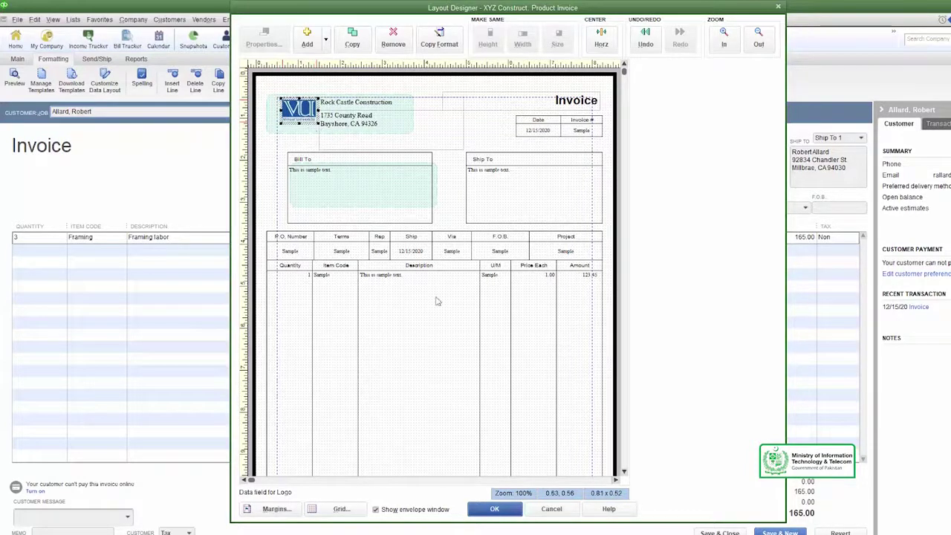
pyautogui.click(398, 113)
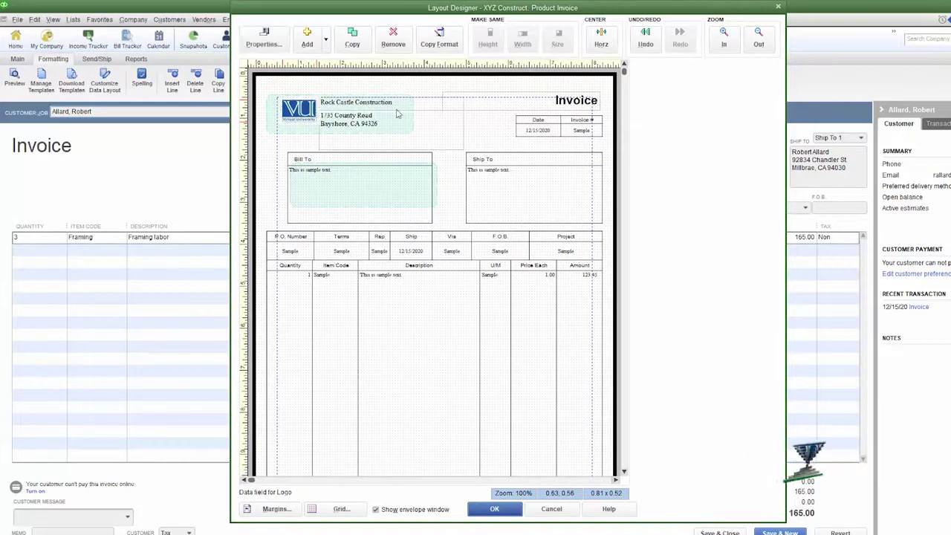
pyautogui.click(397, 113)
pyautogui.click(539, 120)
pyautogui.keyDown('shift'); pyautogui.click(538, 130); pyautogui.keyUp('shift')
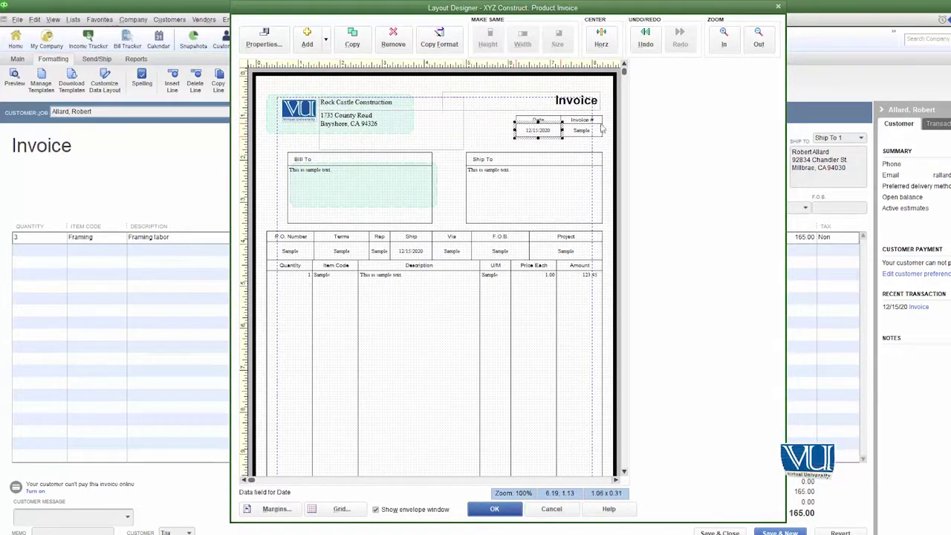
pyautogui.click(581, 120)
pyautogui.click(581, 131)
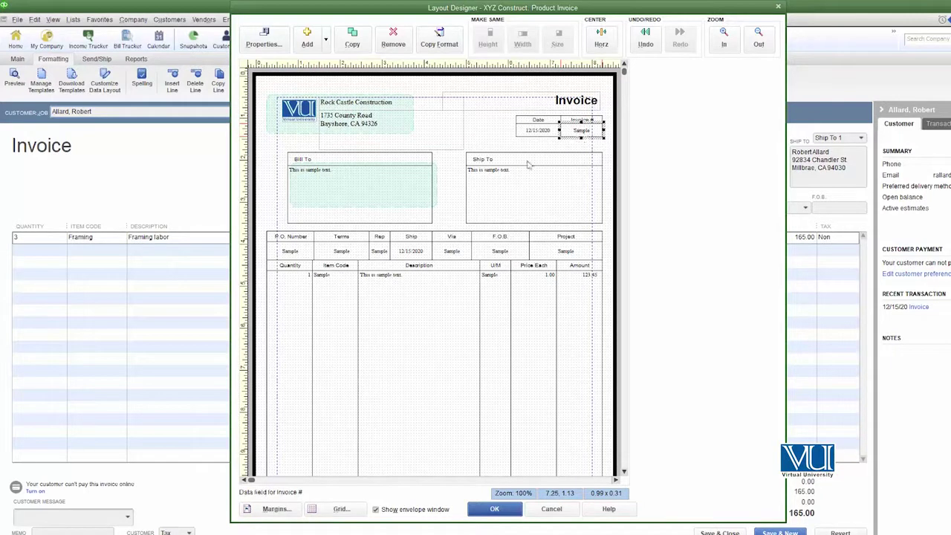
# Step: Review the Terms, Ship Date, Ship Via, F.O.B. and Project fields, then accept the unchanged layout
pyautogui.click(291, 237)
pyautogui.click(354, 242)
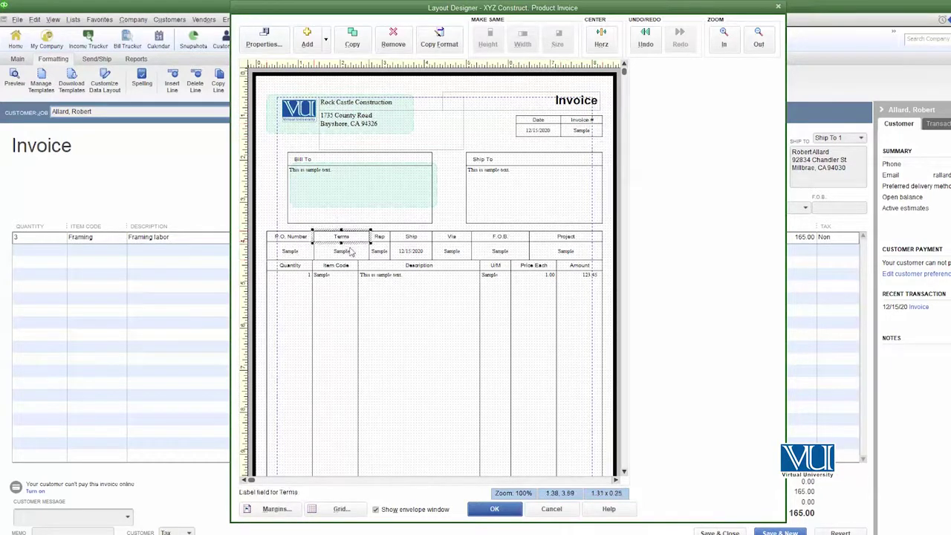
pyautogui.click(352, 254)
pyautogui.click(409, 255)
pyautogui.click(453, 253)
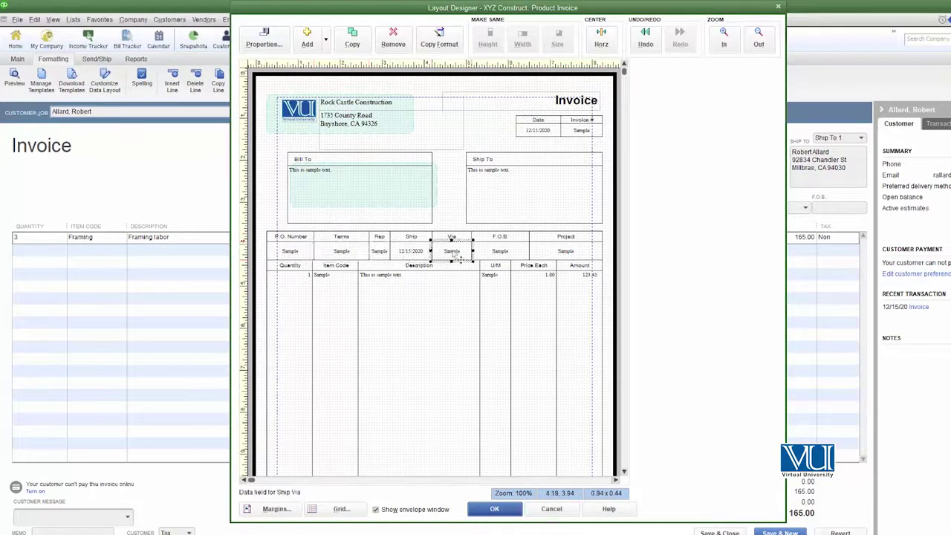
pyautogui.click(498, 251)
pyautogui.click(559, 252)
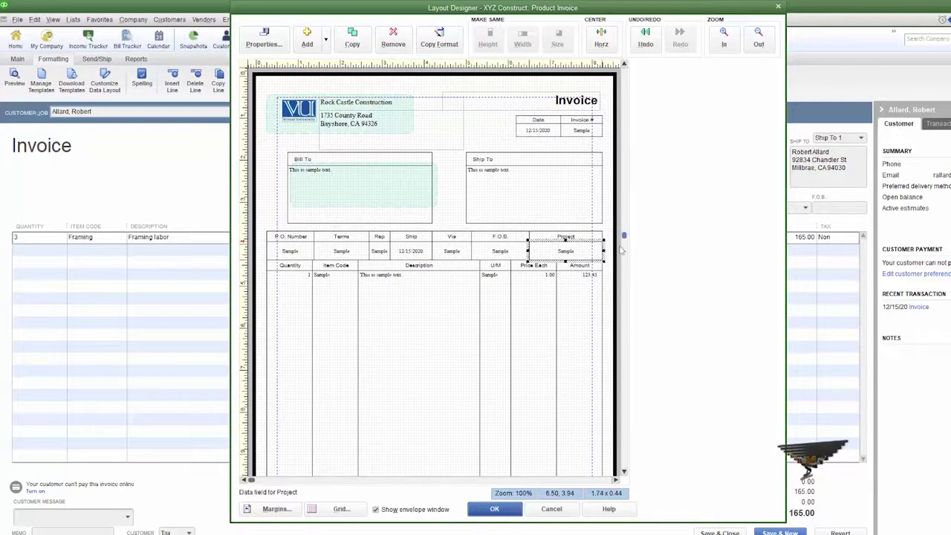
pyautogui.click(623, 469)
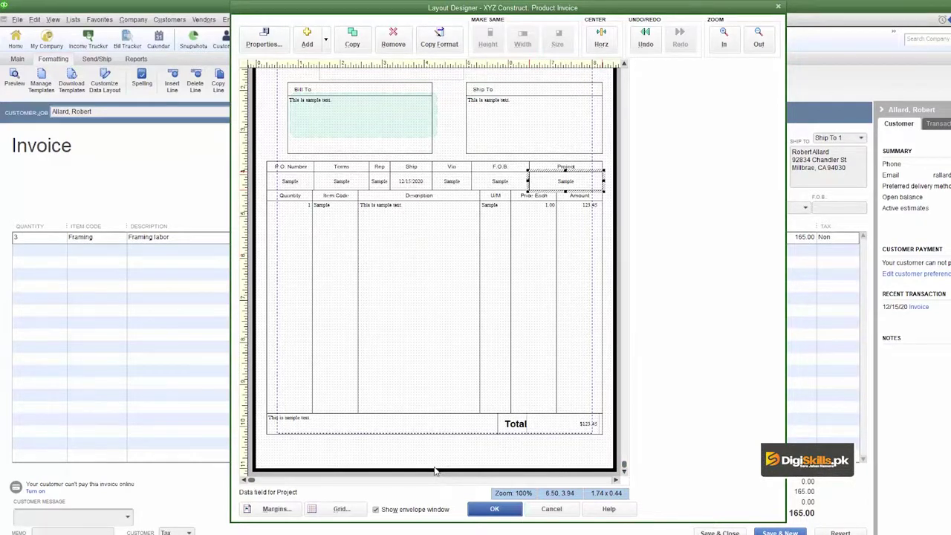
pyautogui.click(623, 305)
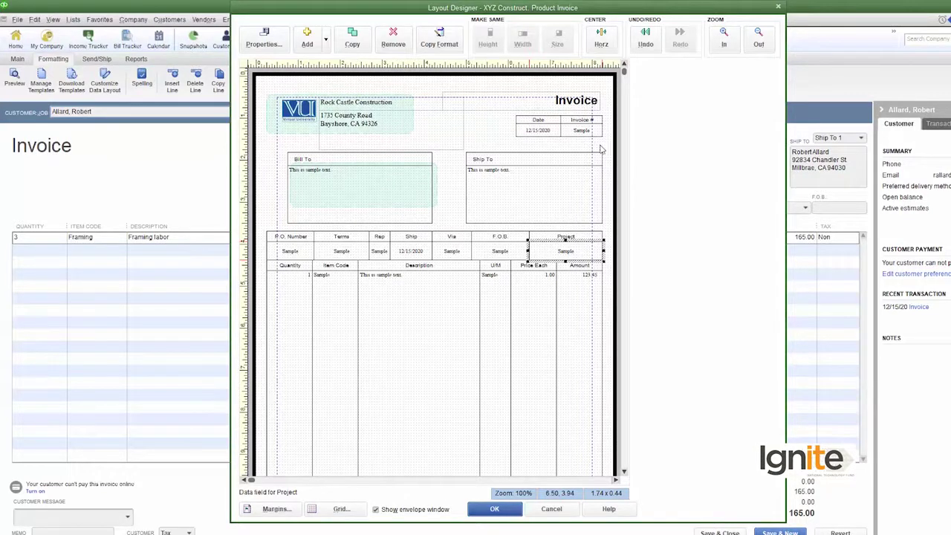
pyautogui.click(494, 509)
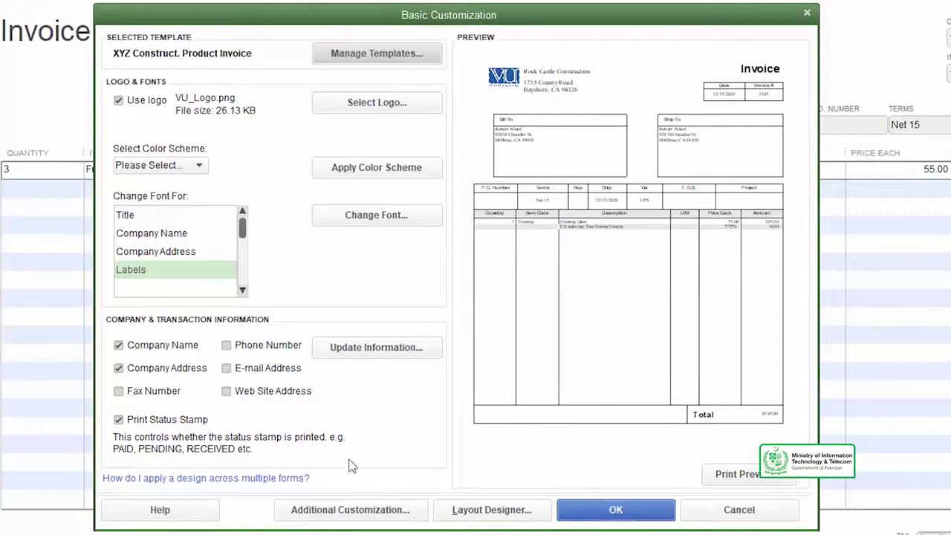
# Step: Enable Web Site Address so the site prints below the invoice total
pyautogui.click(226, 391)
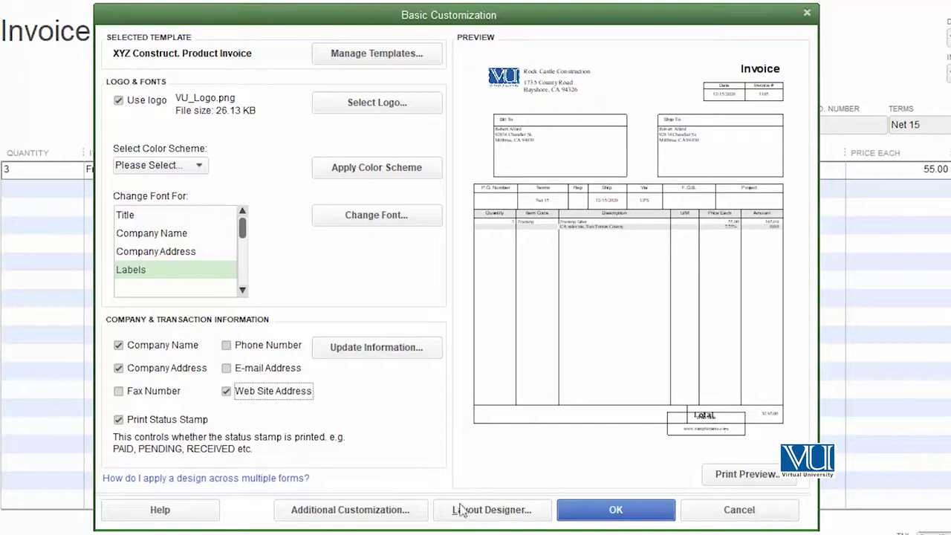
pyautogui.click(491, 510)
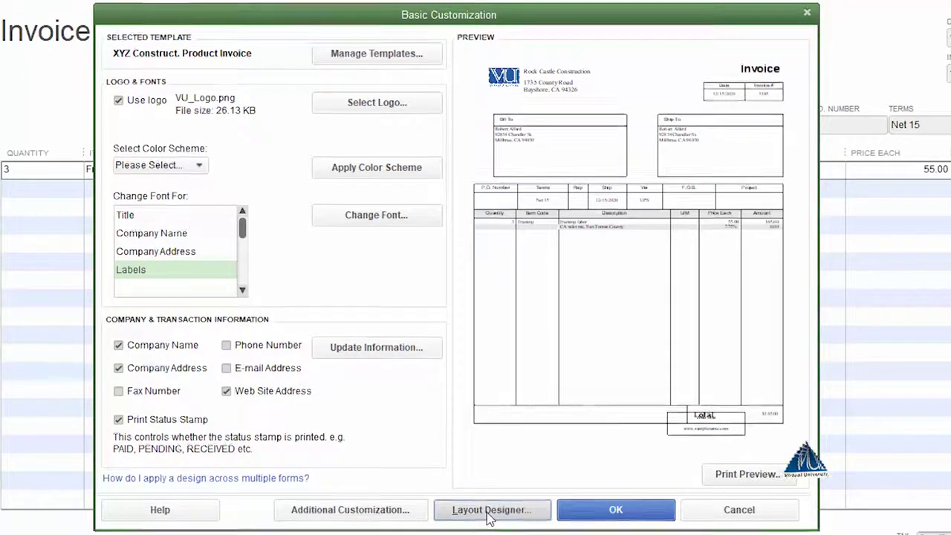
pyautogui.scroll(-3, 487, 431)
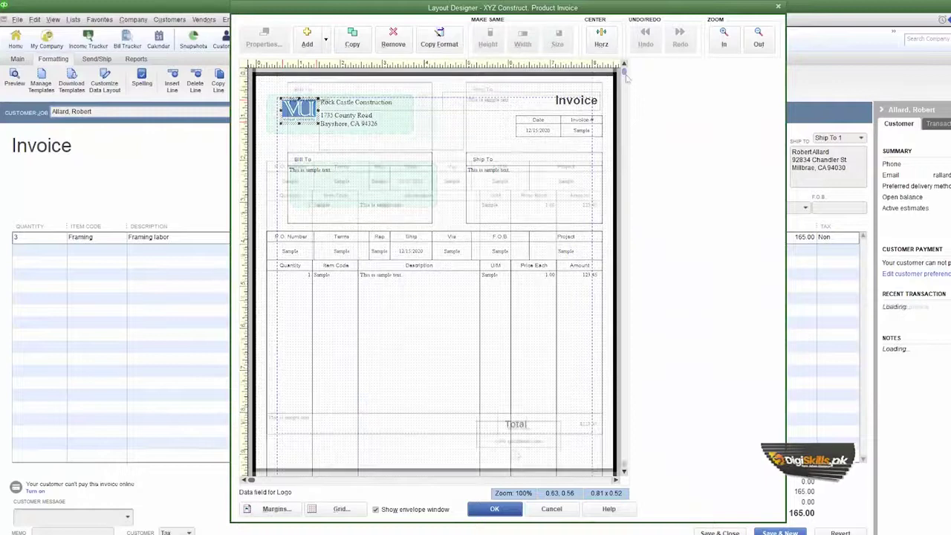
pyautogui.click(487, 430)
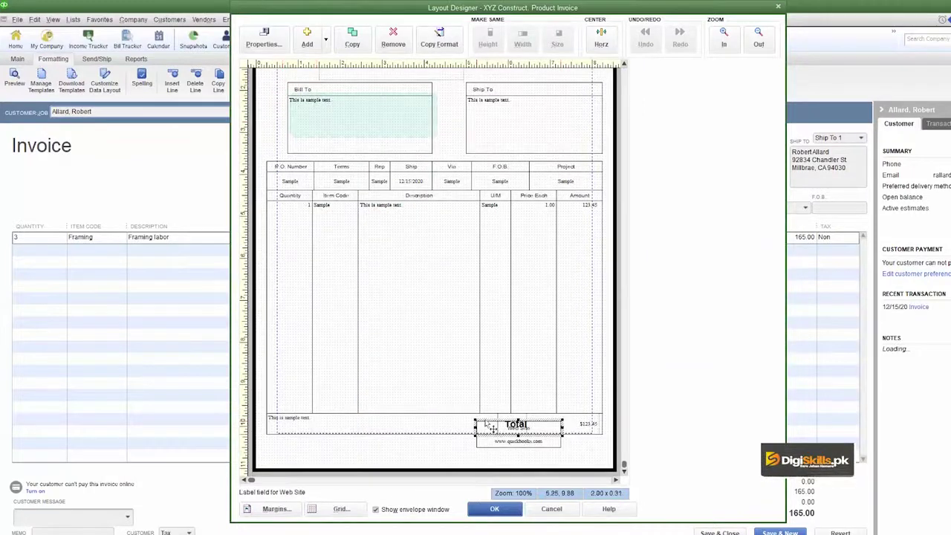
pyautogui.moveTo(487, 424); pyautogui.dragTo(396, 387)
pyautogui.click(511, 441)
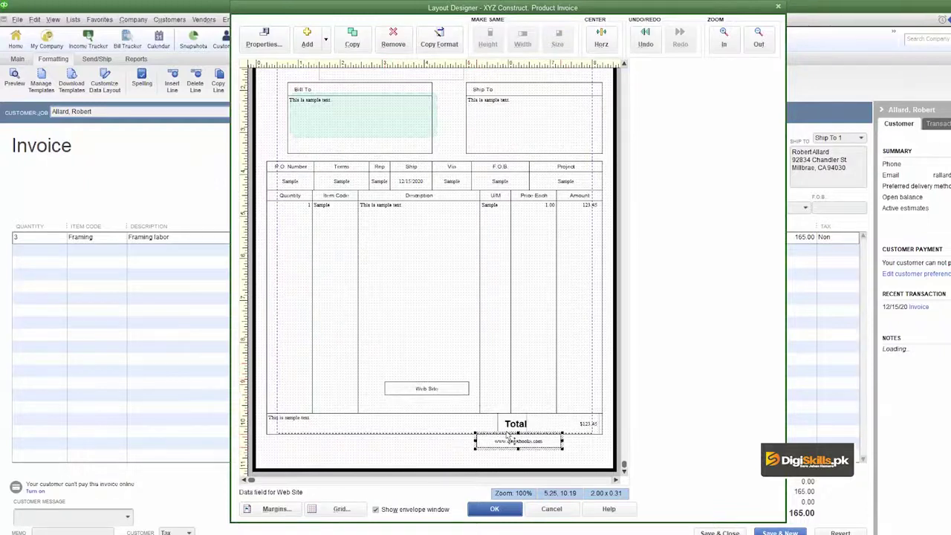
pyautogui.moveTo(512, 441); pyautogui.dragTo(420, 401)
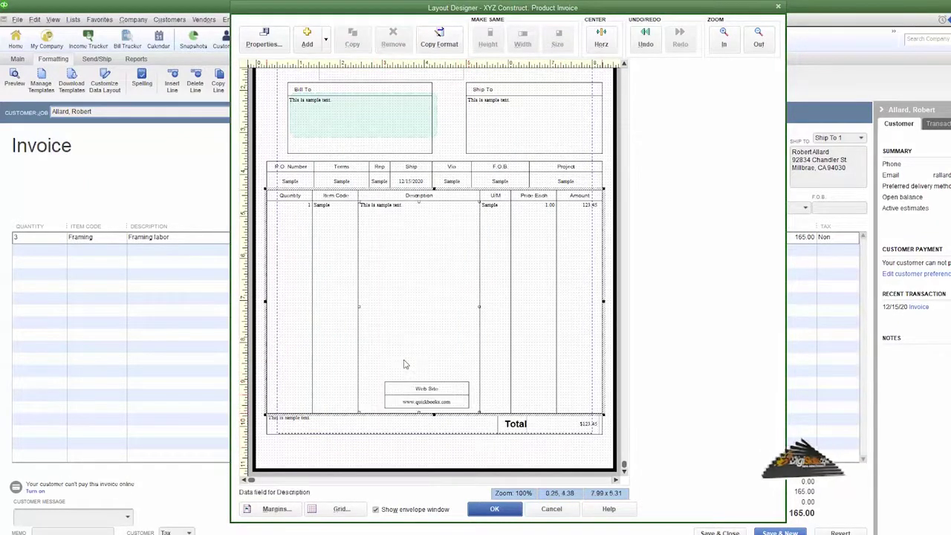
# Step: Remove the Web Site label, keeping only the address, and accept the layout
pyautogui.click(414, 385)
pyautogui.click(414, 386)
pyautogui.rightClick(415, 386)
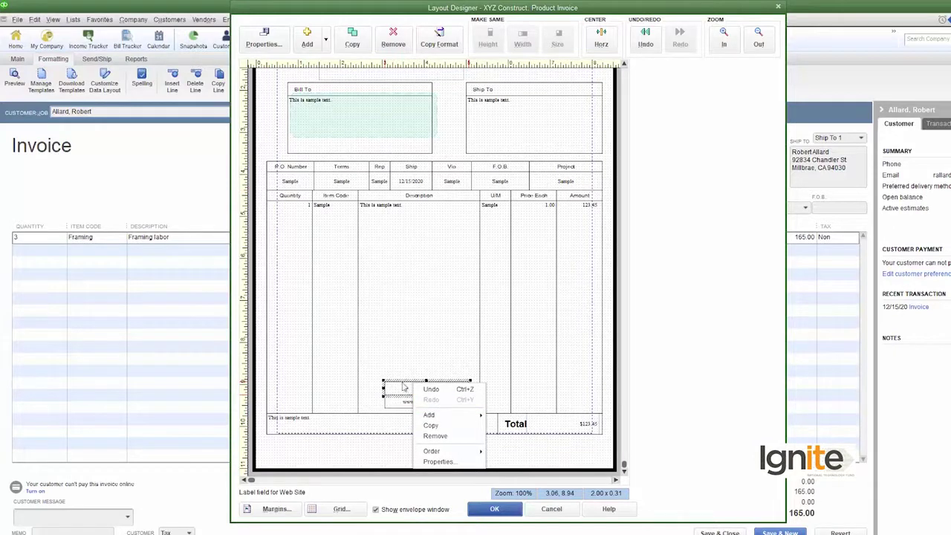
pyautogui.click(435, 436)
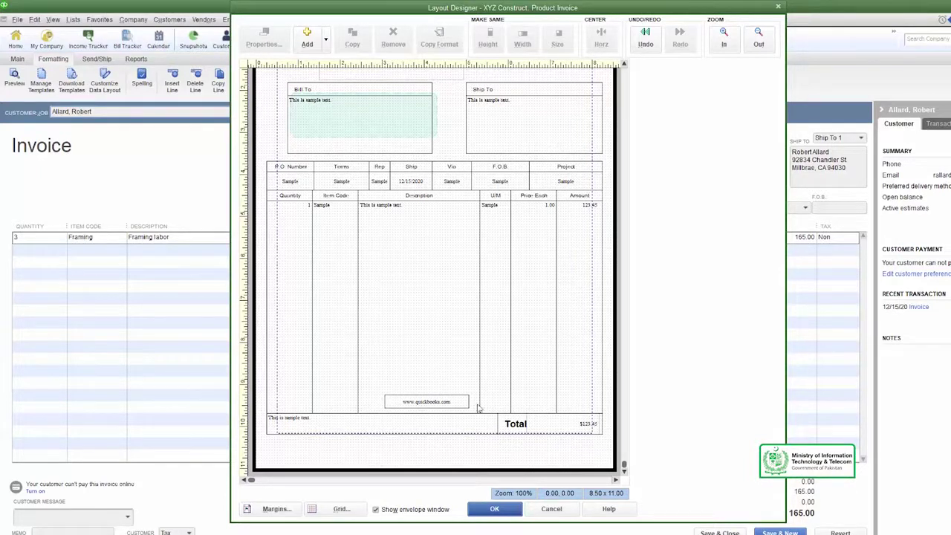
pyautogui.click(495, 510)
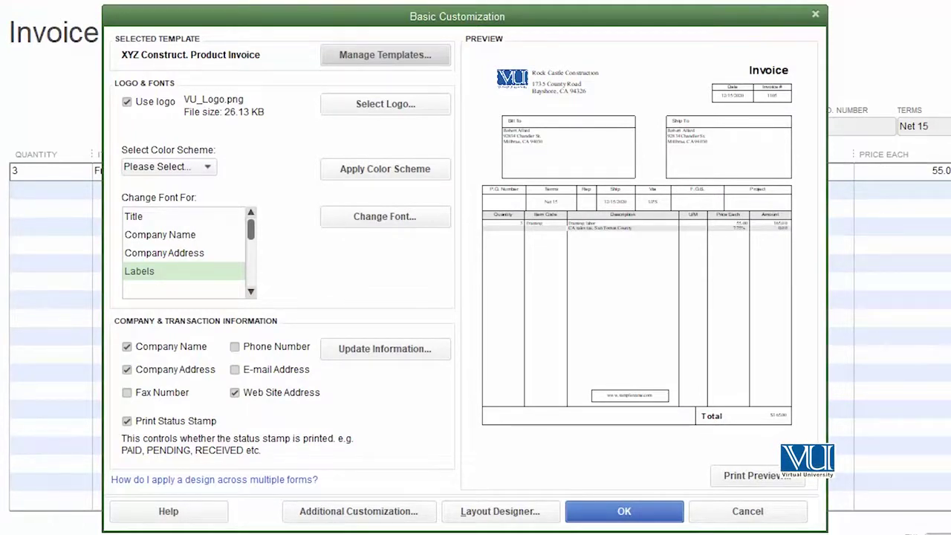
# Step: Save the basic customization and open Additional Customization for XYZ Construct. Product Invoice
pyautogui.click(644, 514)
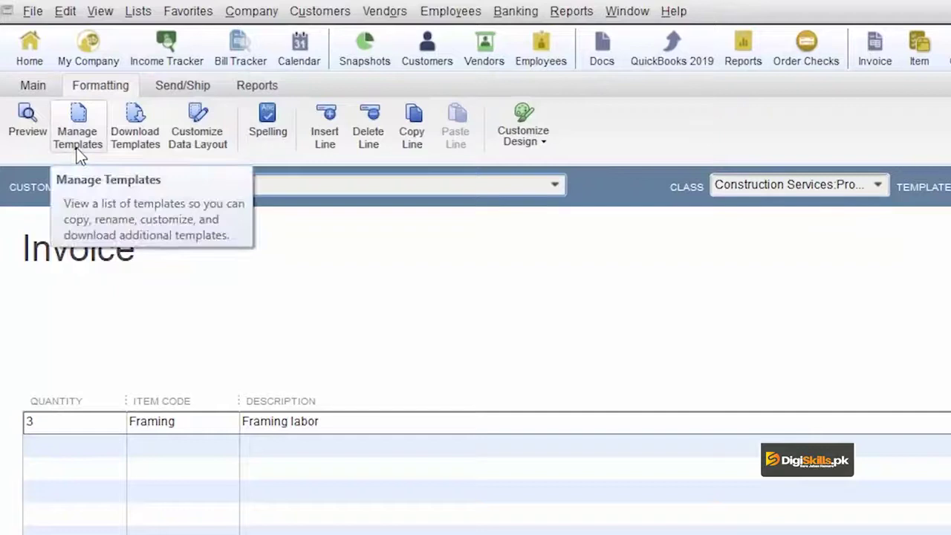
pyautogui.click(77, 137)
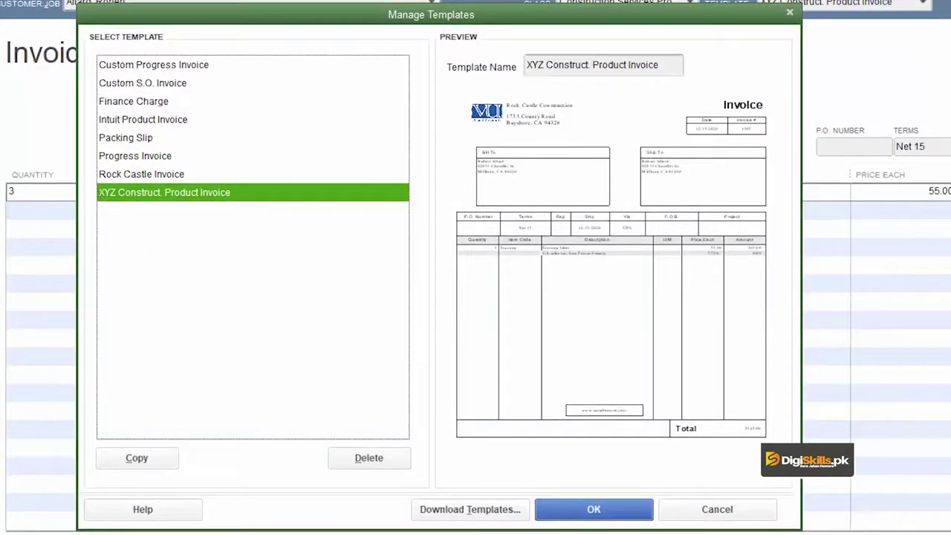
pyautogui.click(708, 513)
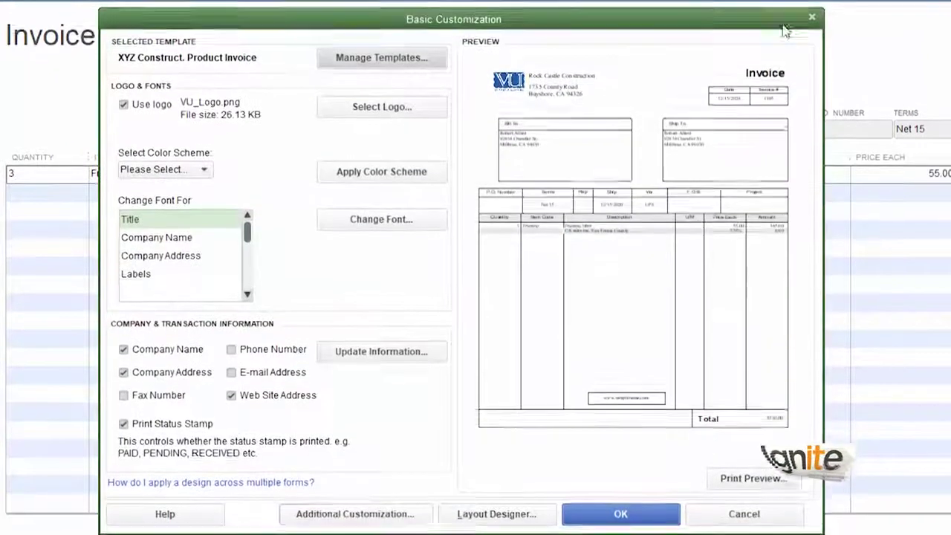
pyautogui.click(364, 514)
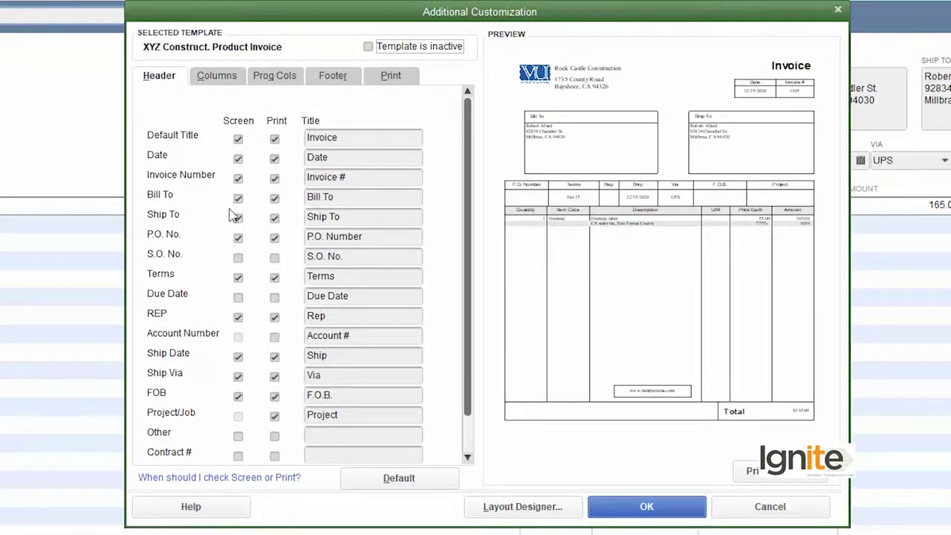
# Step: Turn on Due Date for Screen and Print, keeping it despite the overlapping-fields warning
pyautogui.click(238, 298)
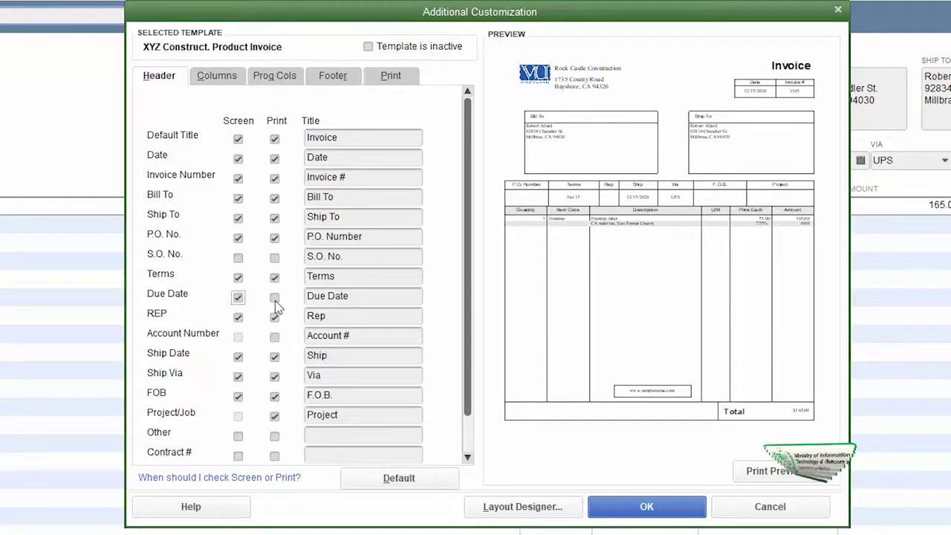
pyautogui.click(274, 299)
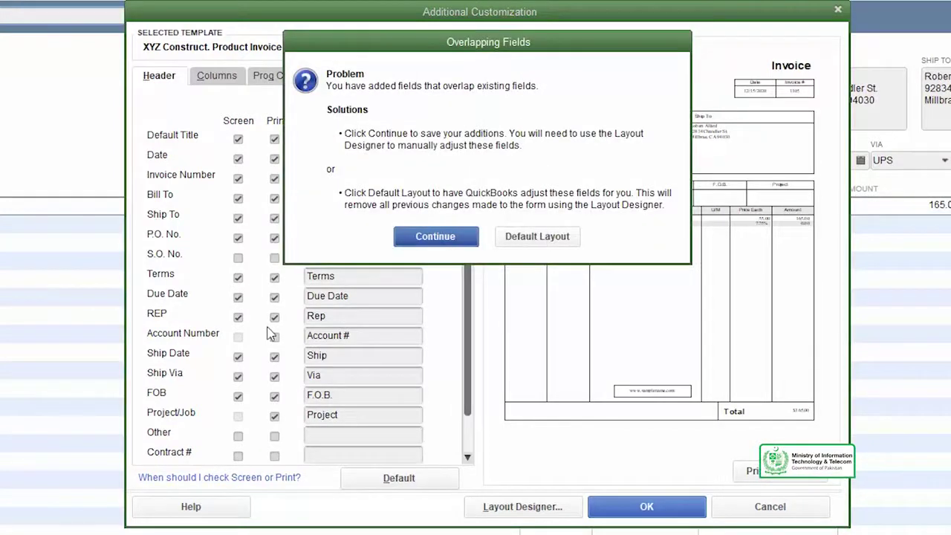
pyautogui.click(436, 238)
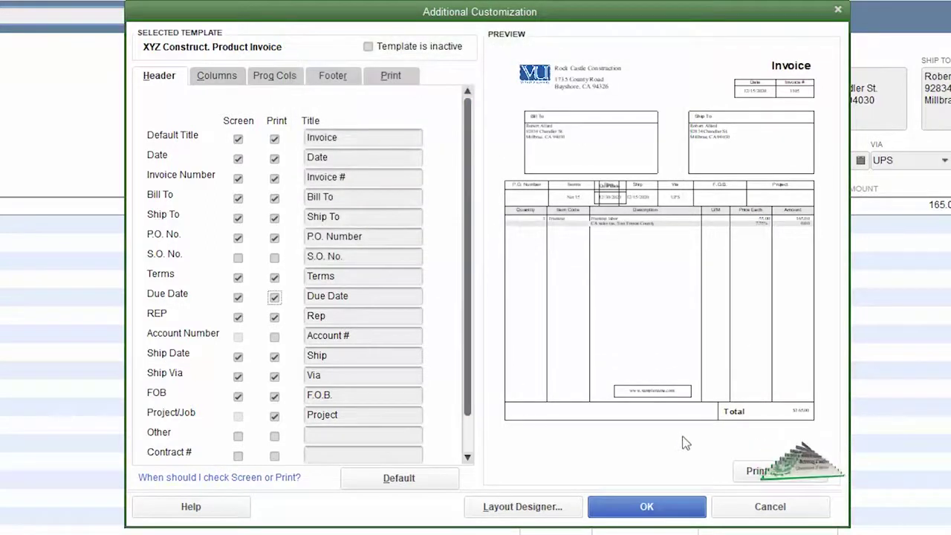
pyautogui.click(522, 507)
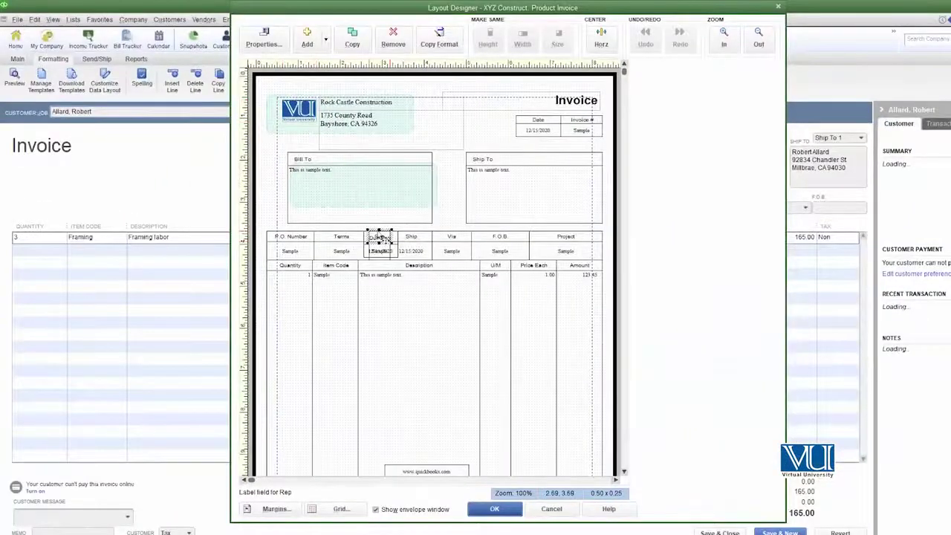
# Step: Place the Due Date label and its 12/15/2020 value inside the Ship To box and apply the layout
pyautogui.moveTo(379, 239); pyautogui.dragTo(480, 208)
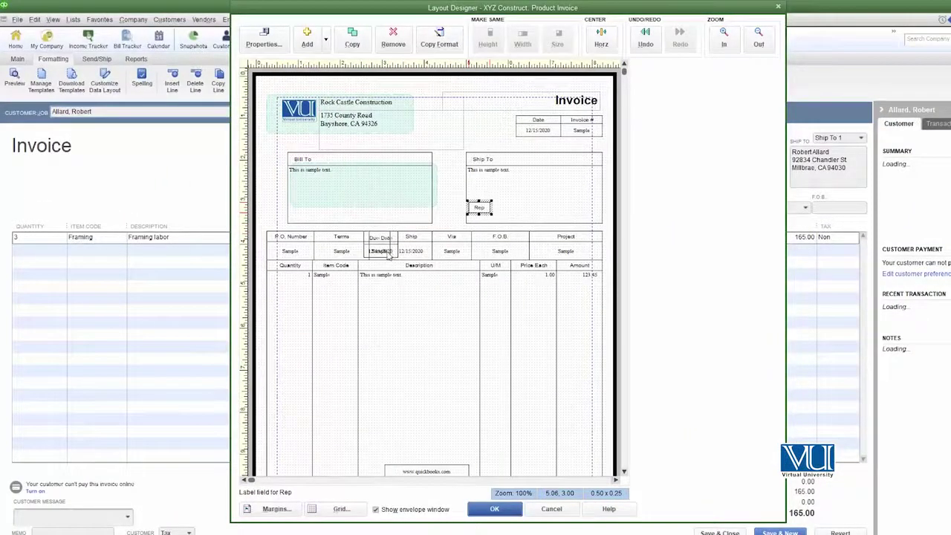
pyautogui.moveTo(388, 256); pyautogui.dragTo(494, 206)
pyautogui.click(385, 253)
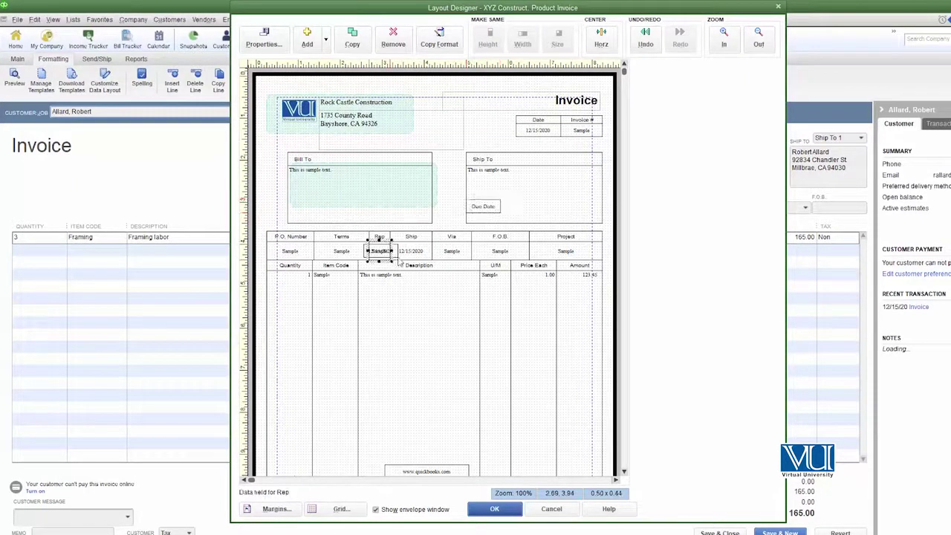
pyautogui.moveTo(399, 262); pyautogui.dragTo(515, 206)
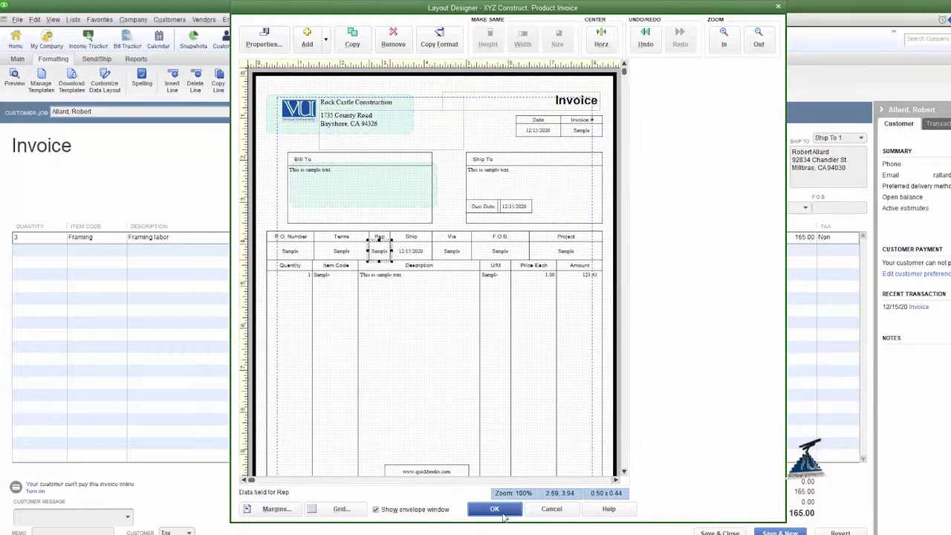
pyautogui.click(495, 509)
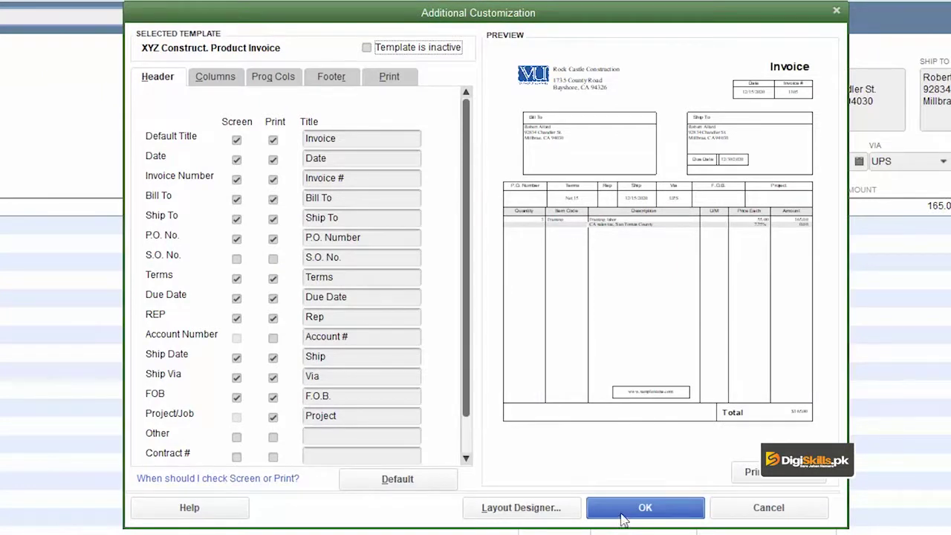
# Step: Review the Footer options, then save the XYZ Construct. Product Invoice template from both customization dialogs
pyautogui.click(321, 80)
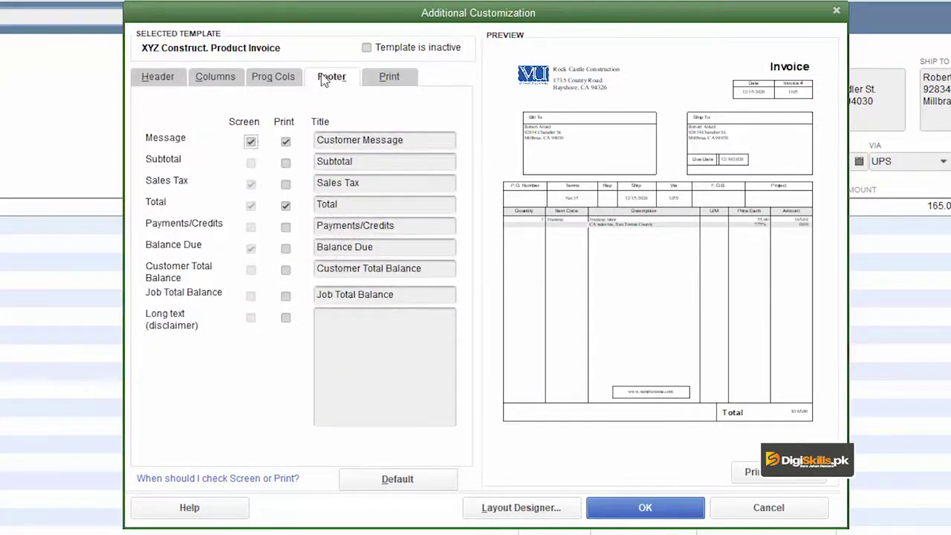
pyautogui.click(667, 513)
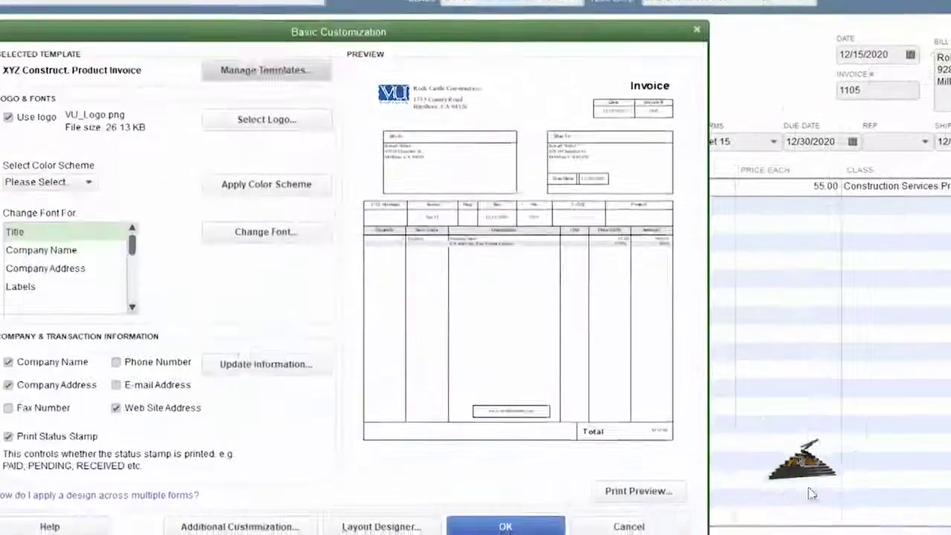
pyautogui.click(630, 511)
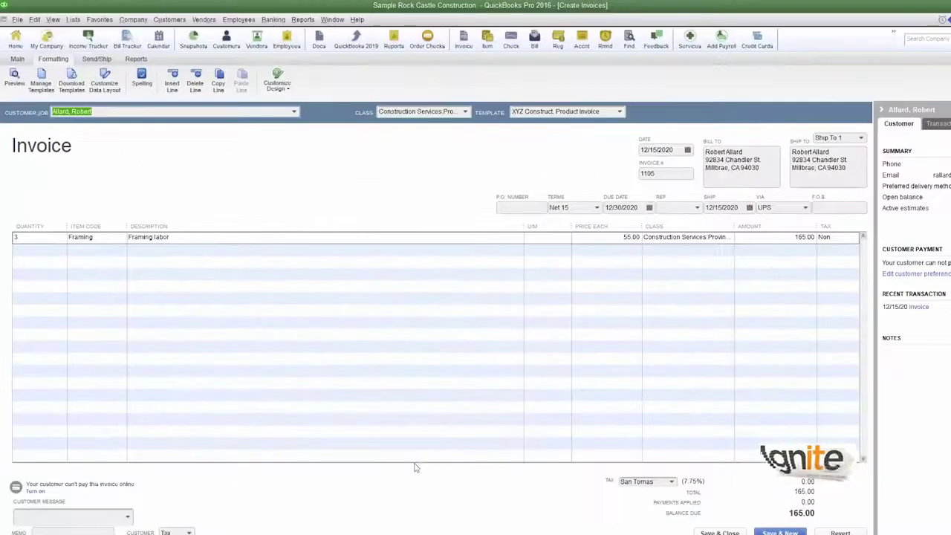